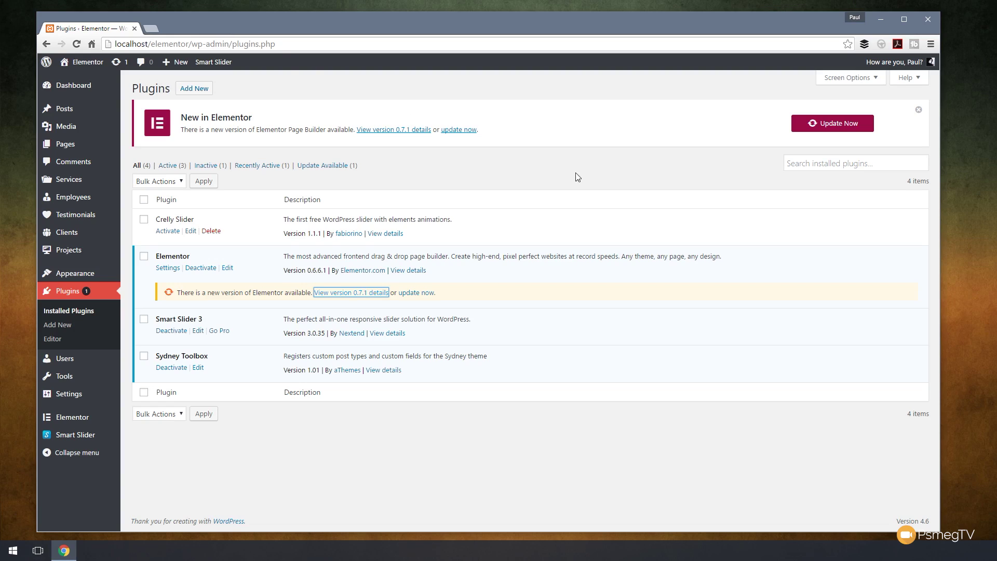
- Install the available Elementor update from the notice, bringing the plugin to version 0.7.1
click(836, 127)
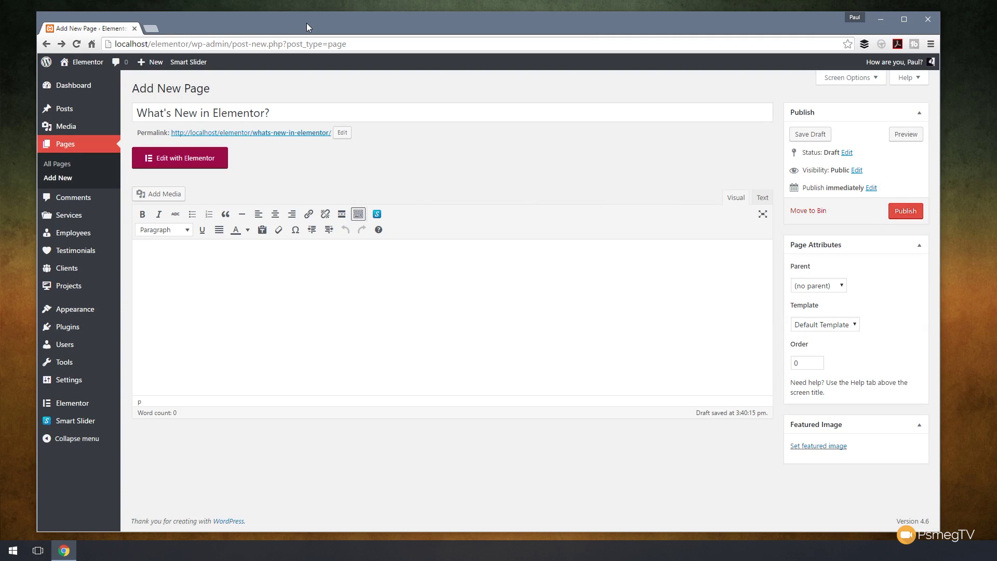
- Launch the Elementor editor on the 'What's New in Elementor?' page draft
click(180, 163)
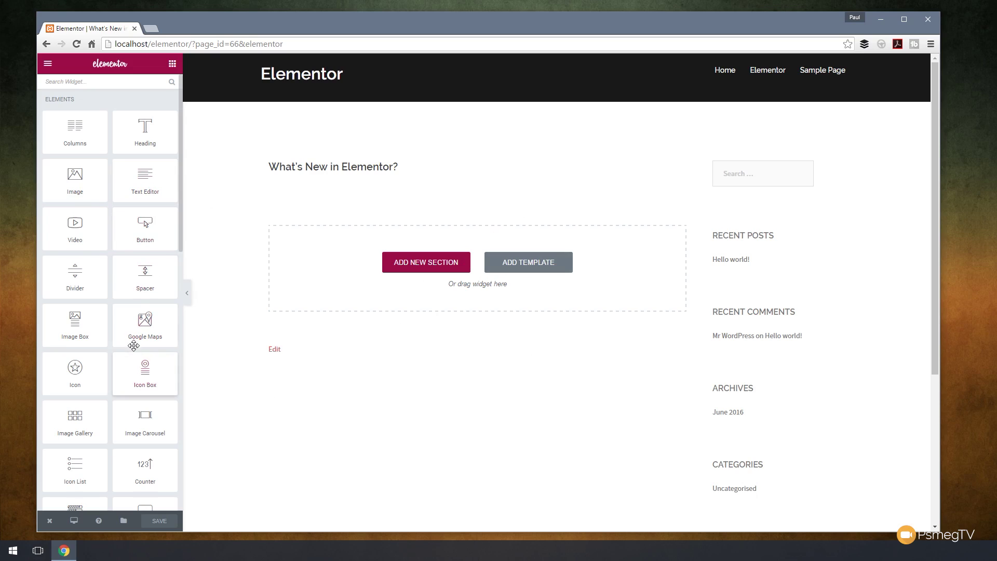
drag(180, 242, 182, 274)
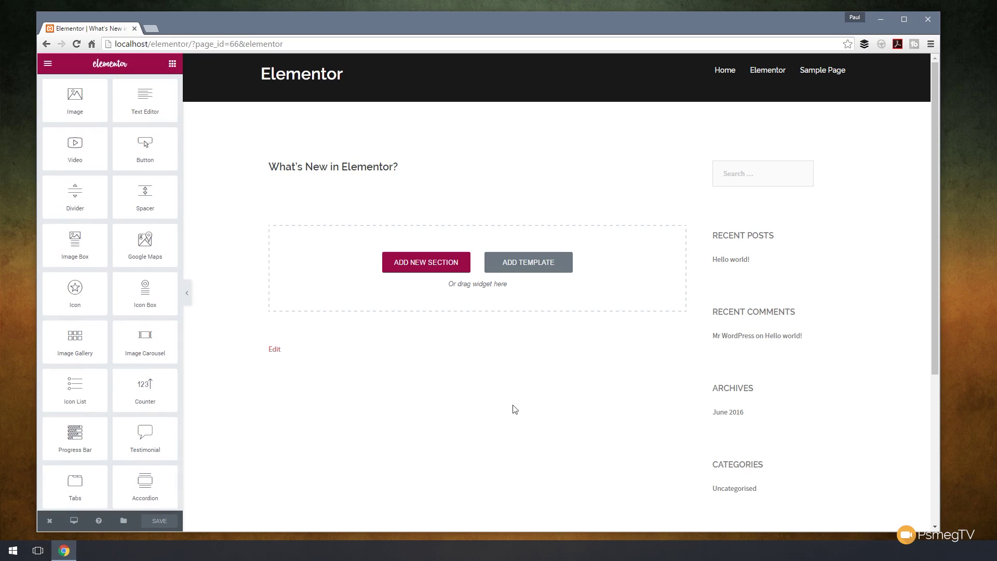
- Browse Predesigned Templates in the Library, scrolling to options like Landing Page – Tourism
click(526, 268)
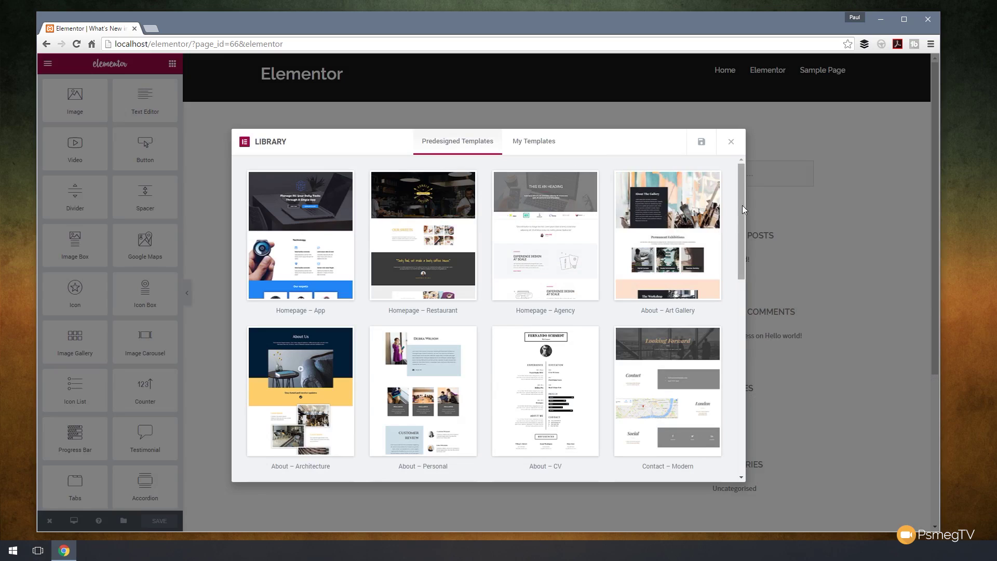
mouse_move(742, 205)
mouse_down()
mouse_move(757, 391)
mouse_move(751, 202)
mouse_up()
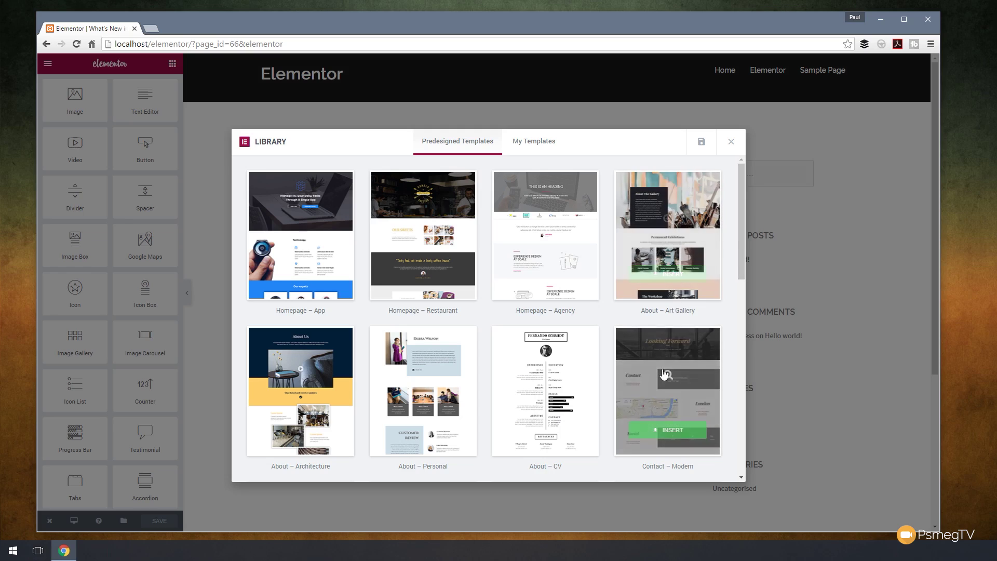
scroll(662, 370, down, 1)
scroll(663, 371, down, 4)
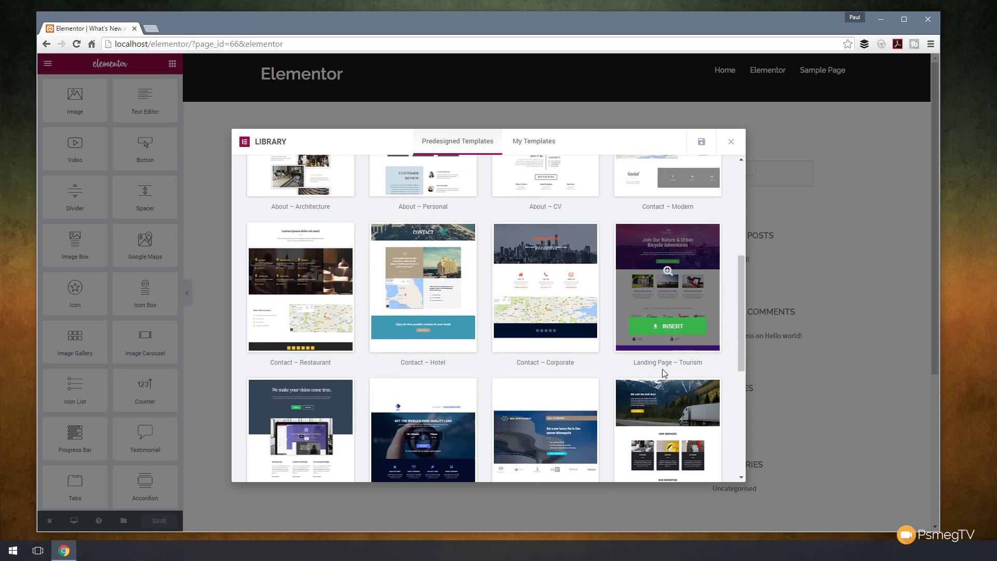
scroll(615, 386, down, 1)
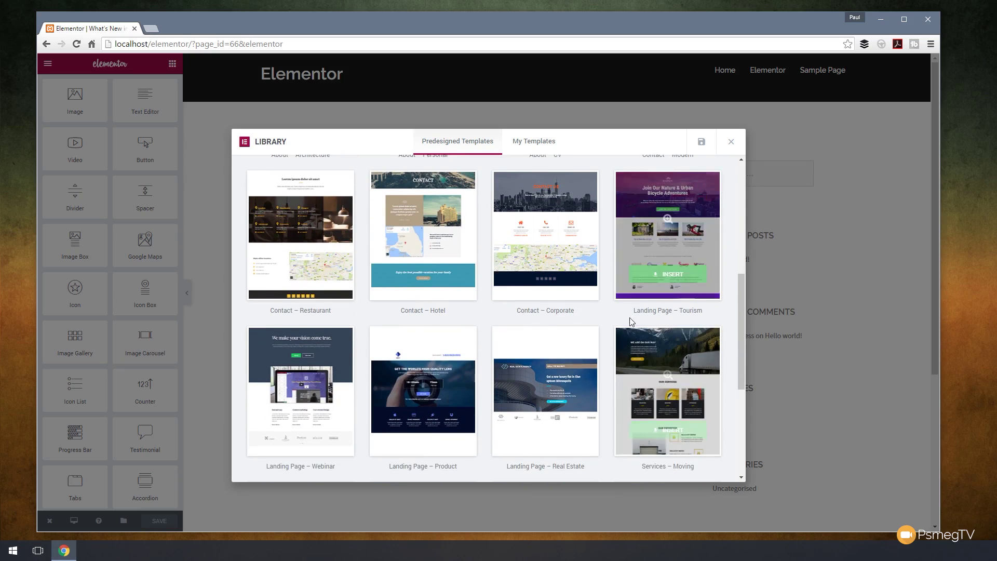
scroll(675, 273, up, 1)
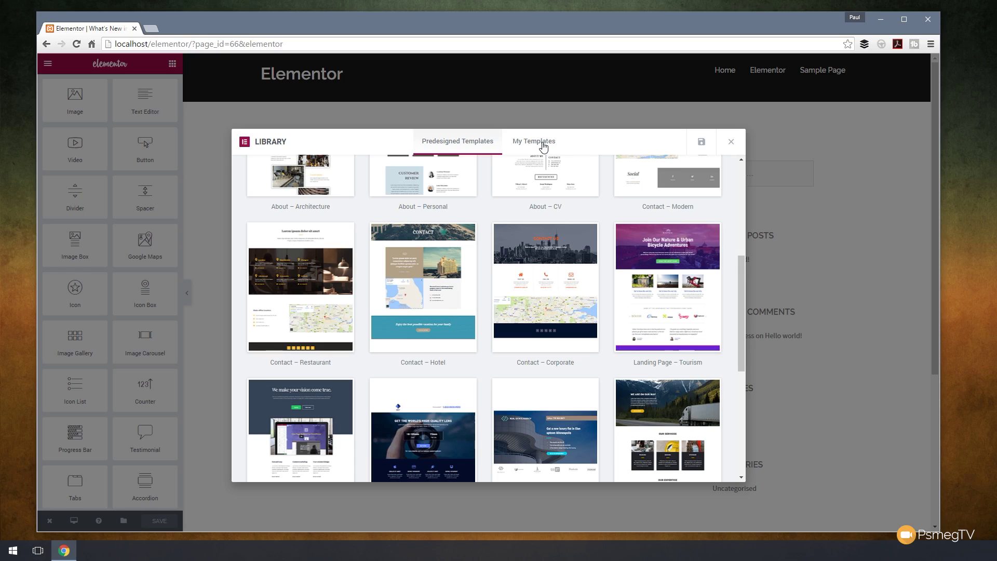
mouse_move(666, 324)
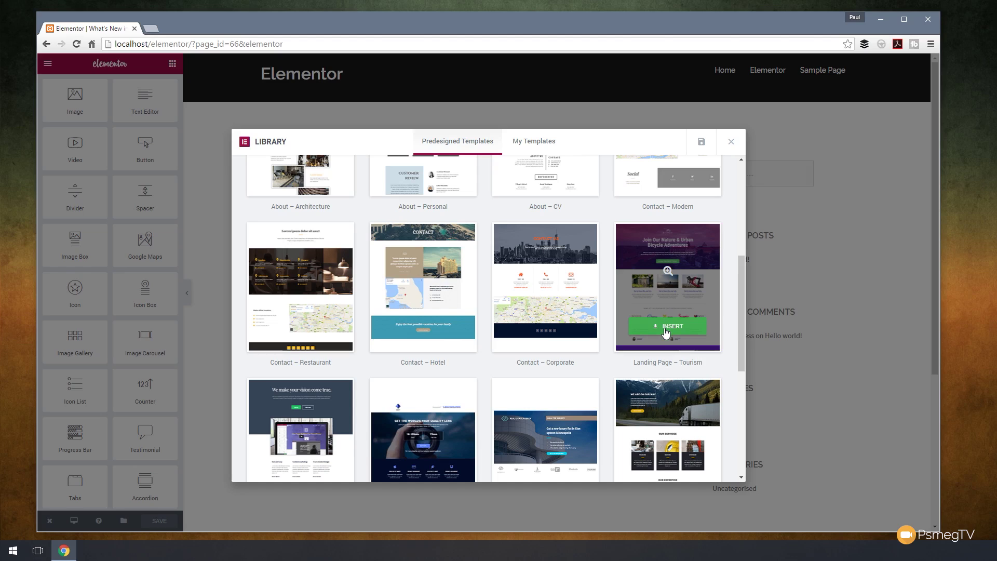
- Preview the Landing Page – Tourism template, then insert it from the library
click(668, 273)
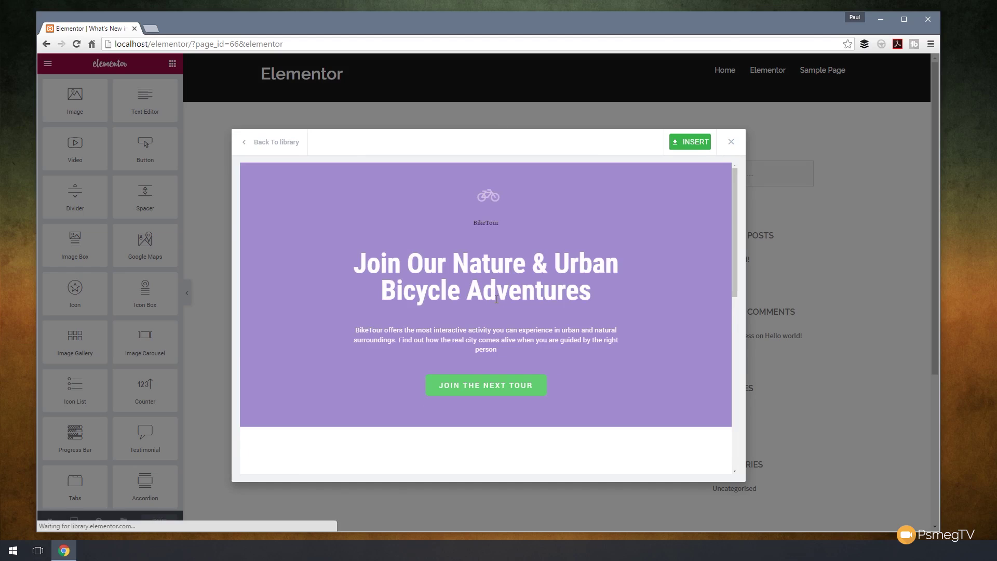
scroll(580, 294, down, 3)
scroll(581, 293, down, 6)
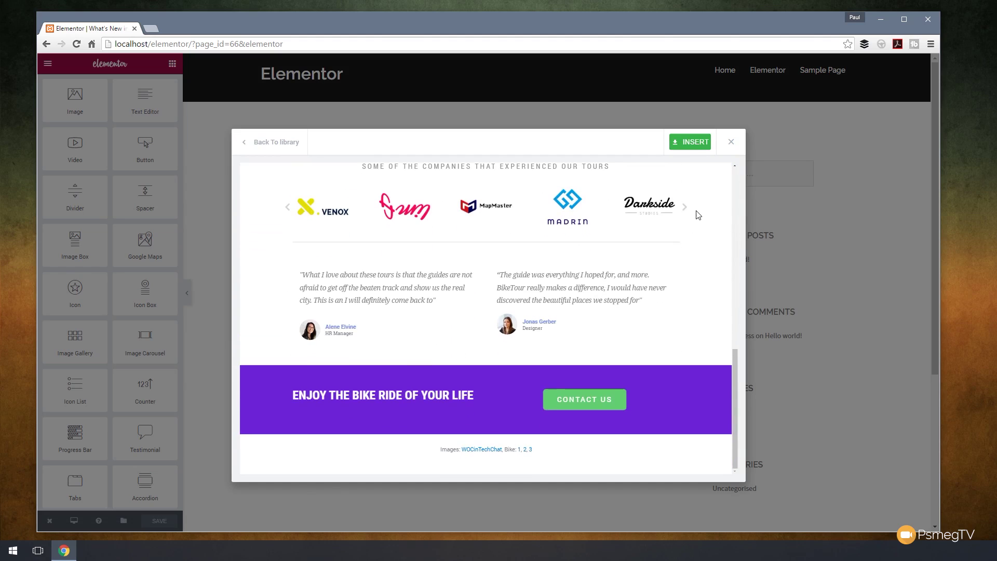
click(269, 142)
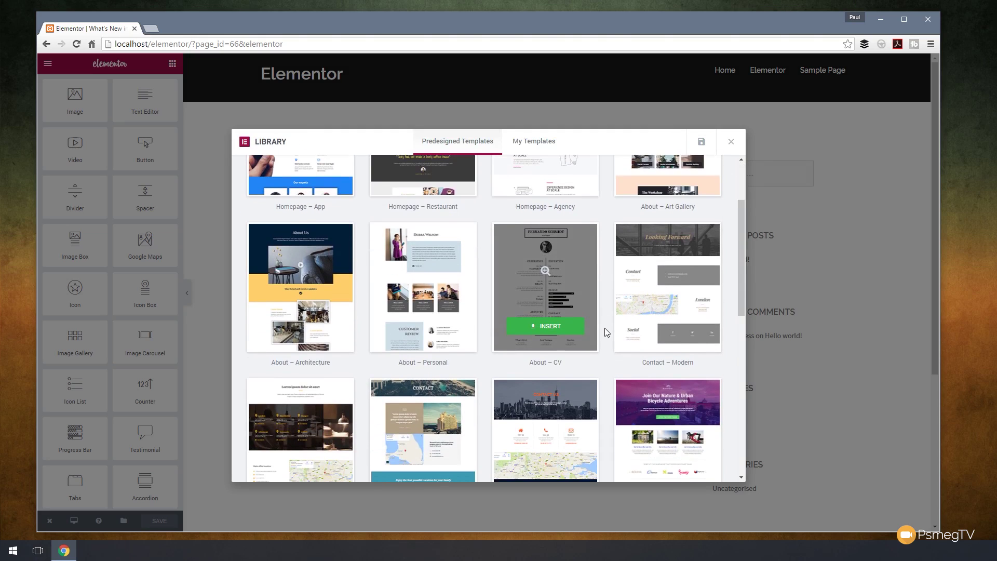
scroll(602, 330, down, 4)
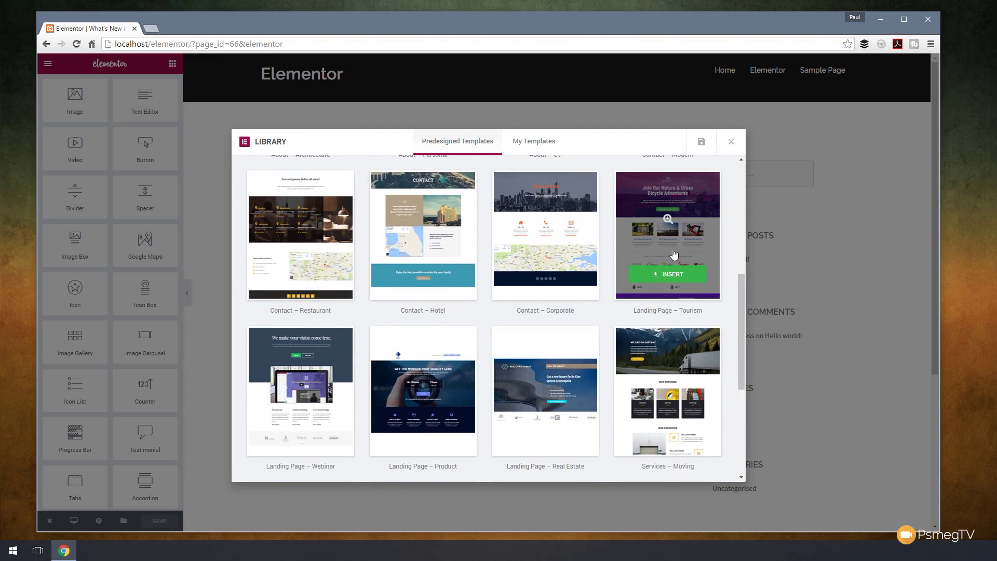
click(674, 279)
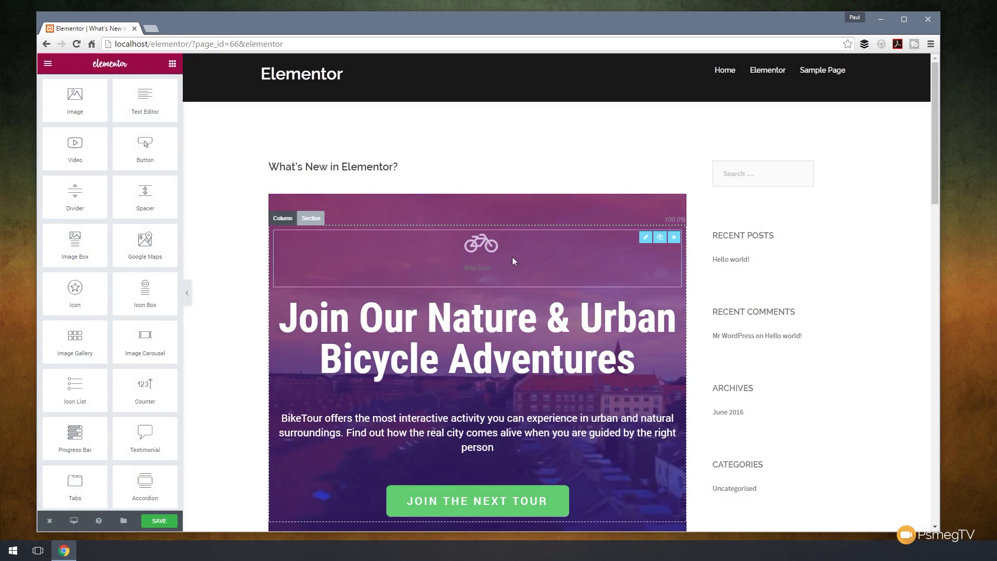
- Open the 'Get to know the real city' image box for editing through its column
scroll(245, 293, down, 1)
scroll(245, 293, down, 4)
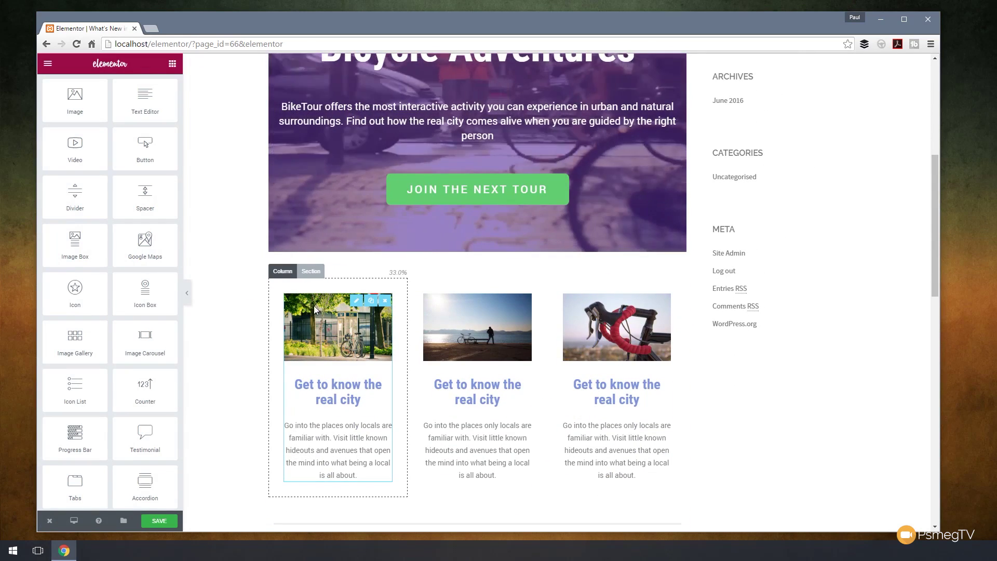
click(282, 272)
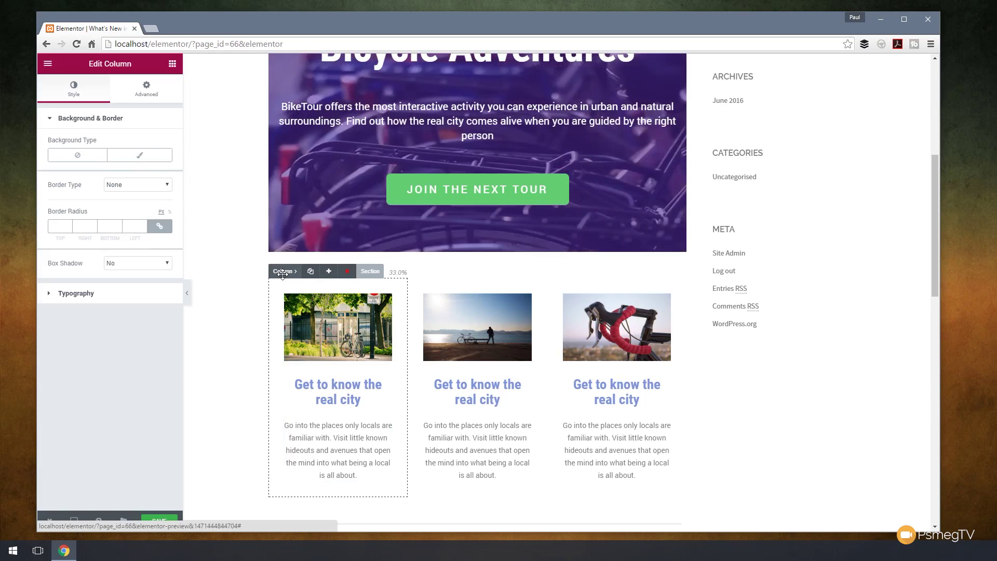
click(334, 328)
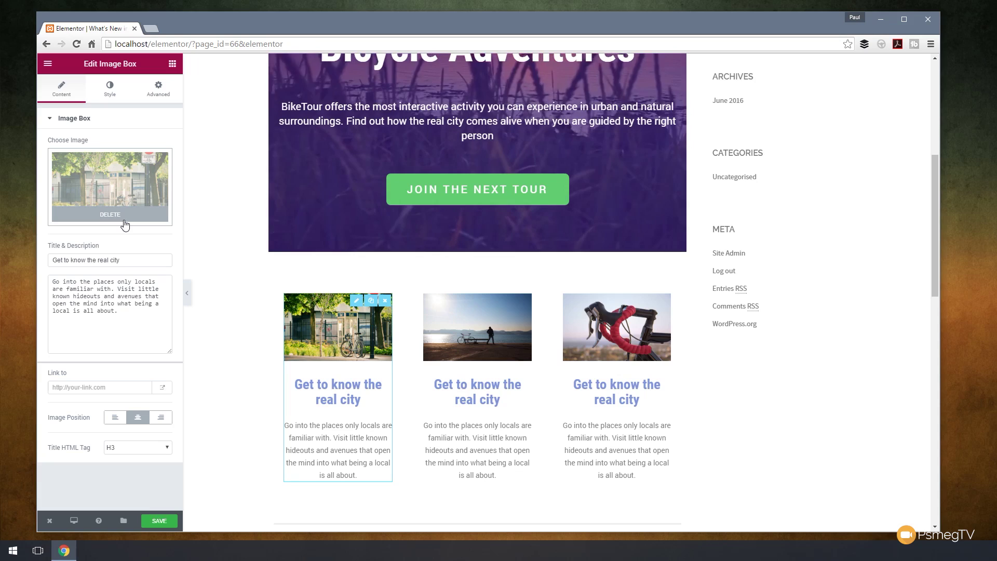
scroll(247, 283, down, 5)
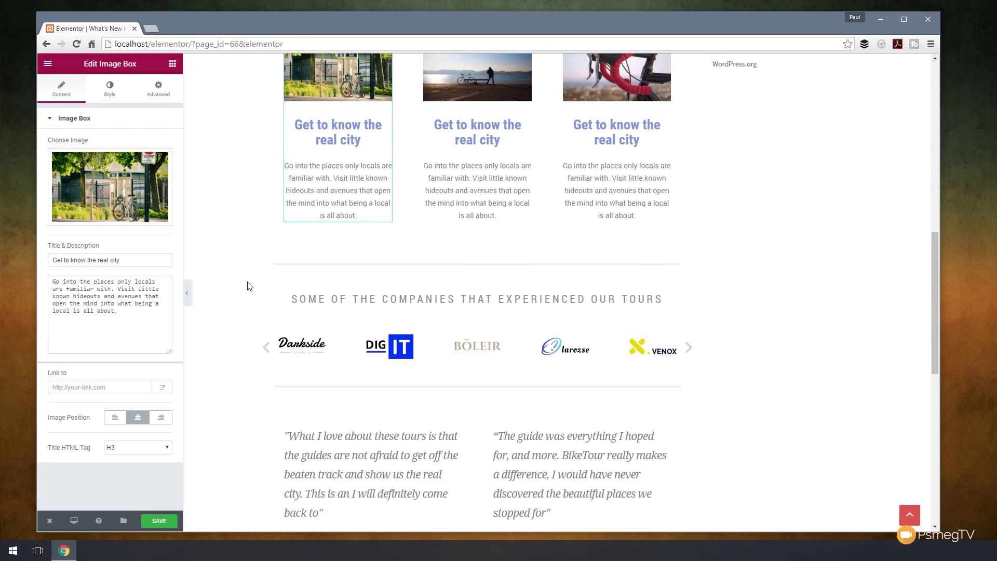
- Select the divider and open the company logo carousel's Edit Image Carousel settings
click(312, 270)
click(338, 364)
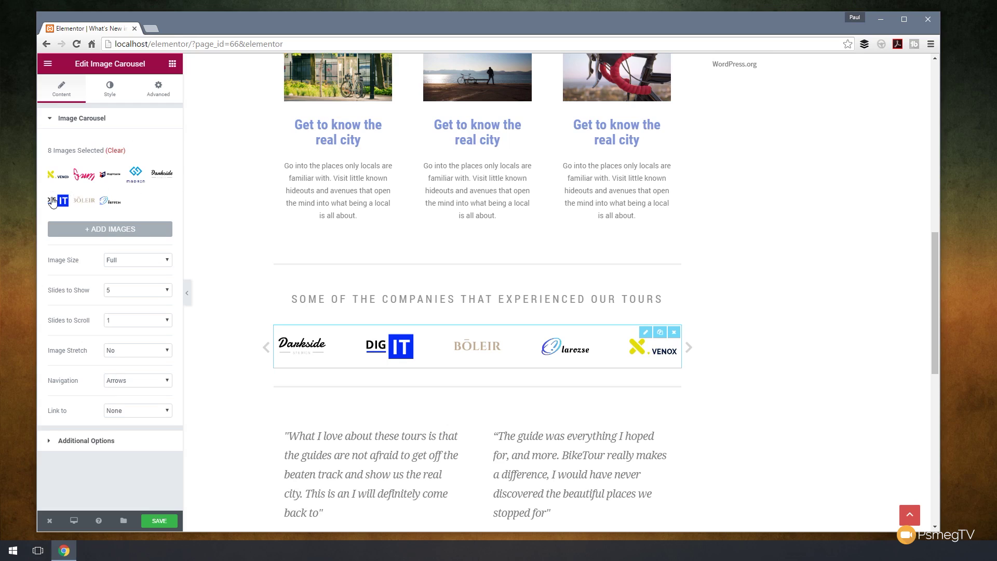
scroll(229, 334, down, 4)
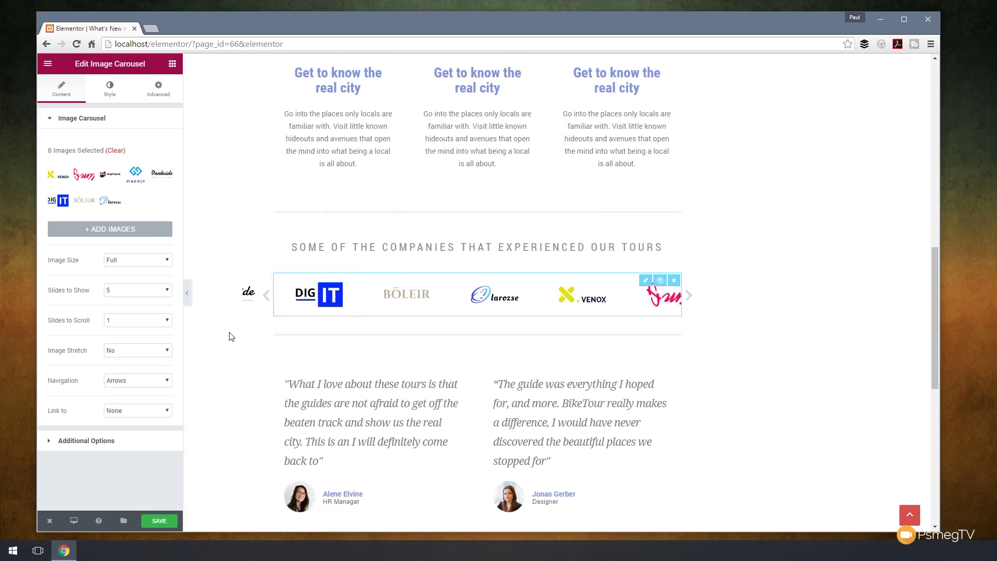
scroll(218, 325, down, 3)
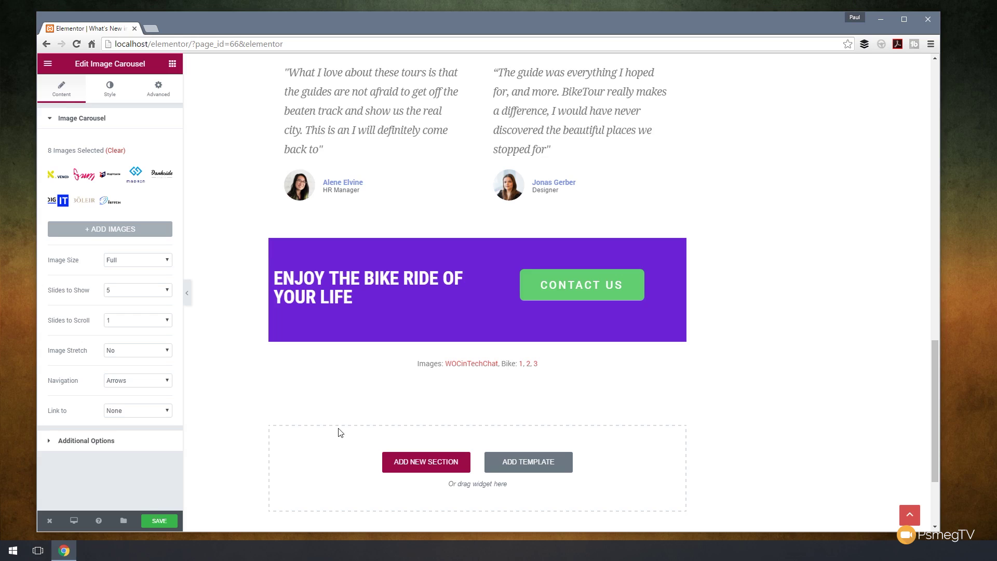
scroll(307, 394, up, 20)
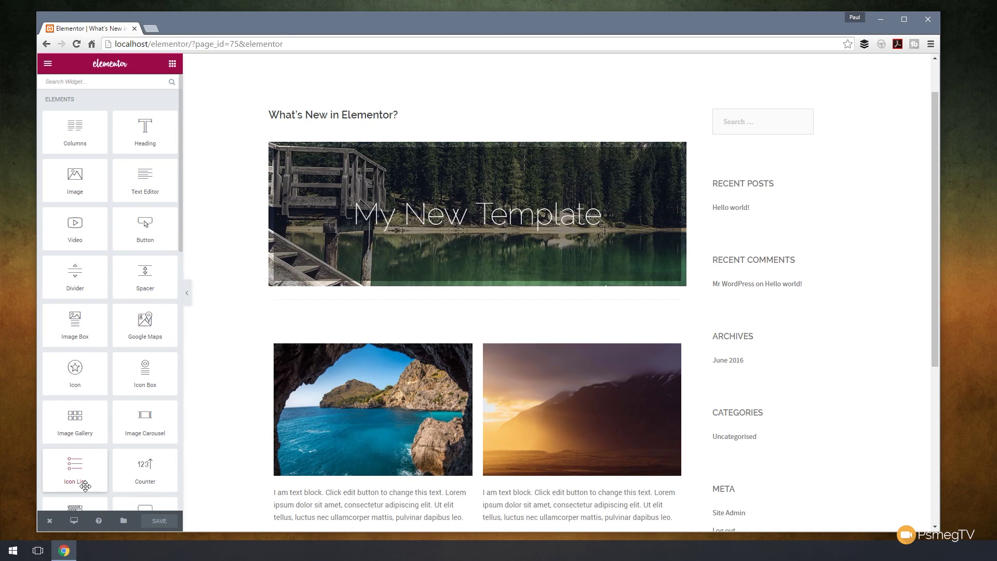
- Show the template options for the page with the My New Template banner
click(123, 521)
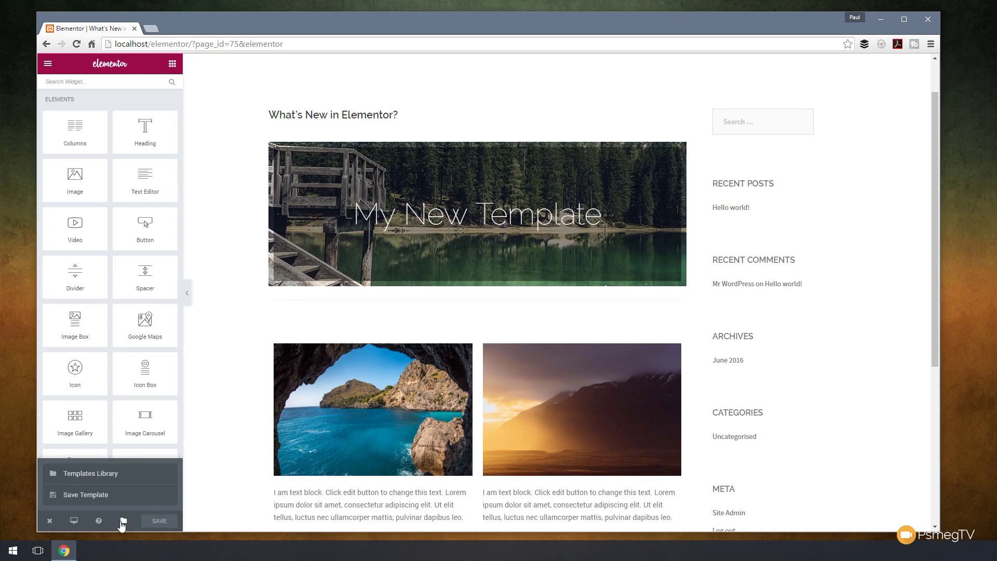
- Save the current page as a Page template named 'My First Template'
click(79, 496)
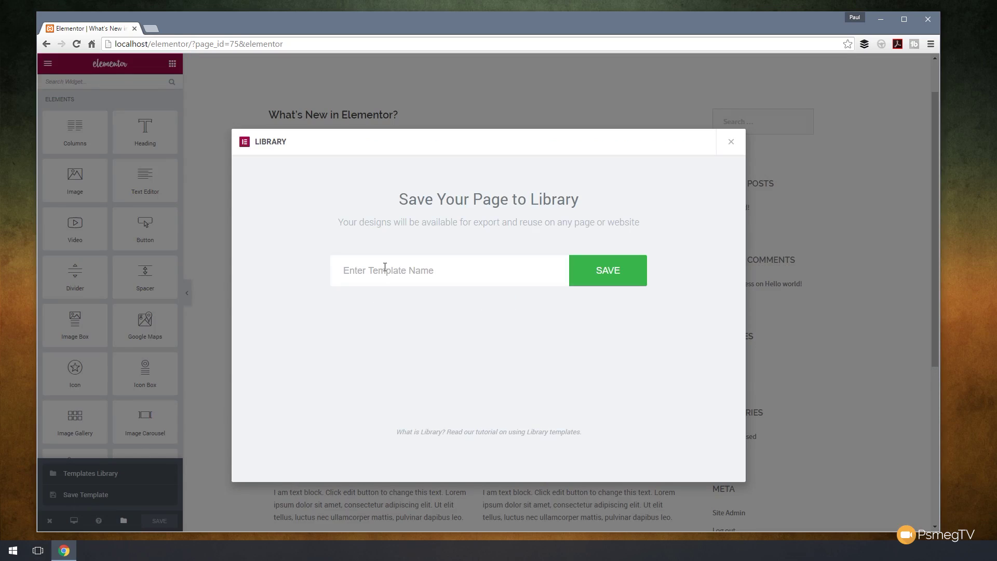
click(385, 268)
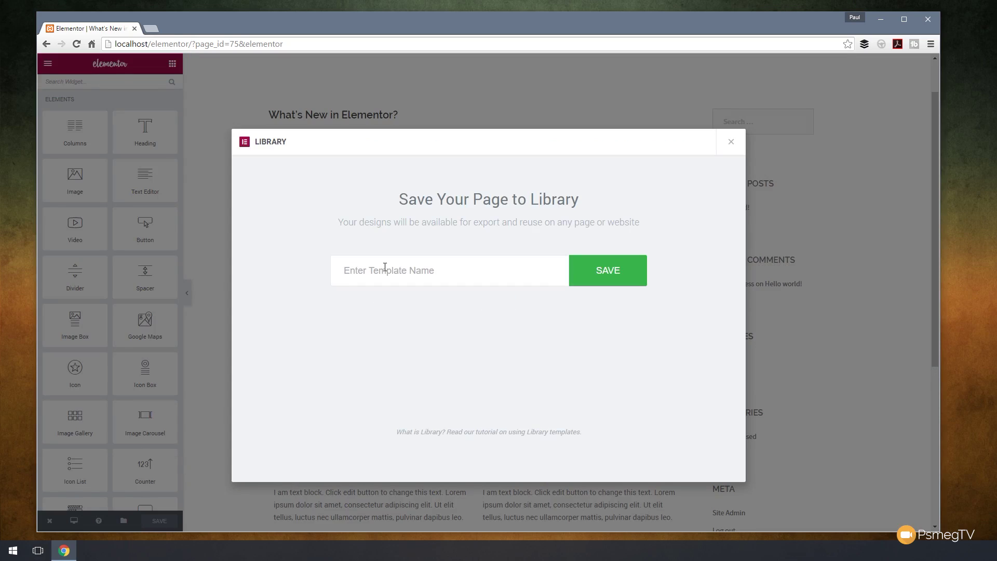
text(My First Template)
click(611, 277)
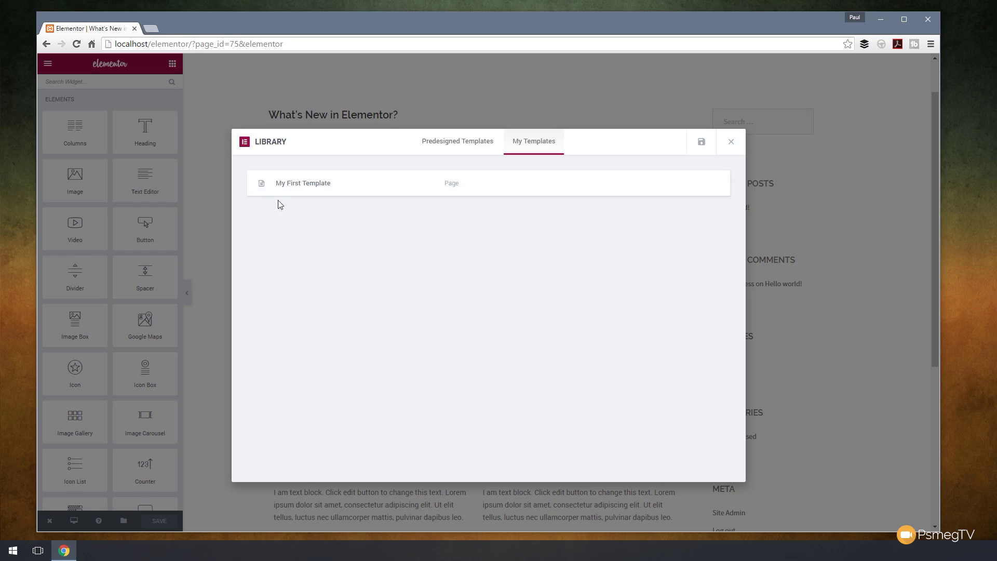
mouse_move(383, 193)
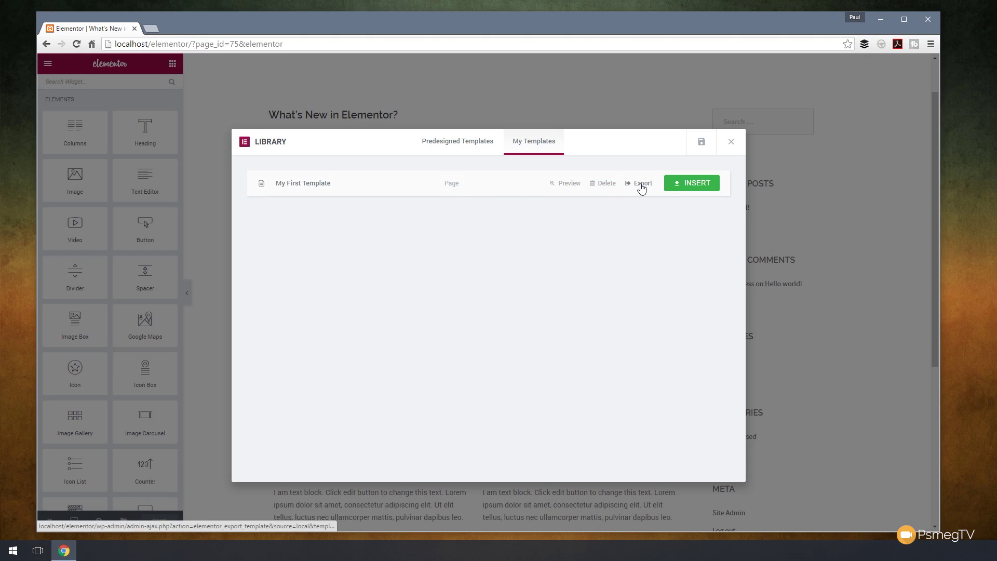
click(568, 188)
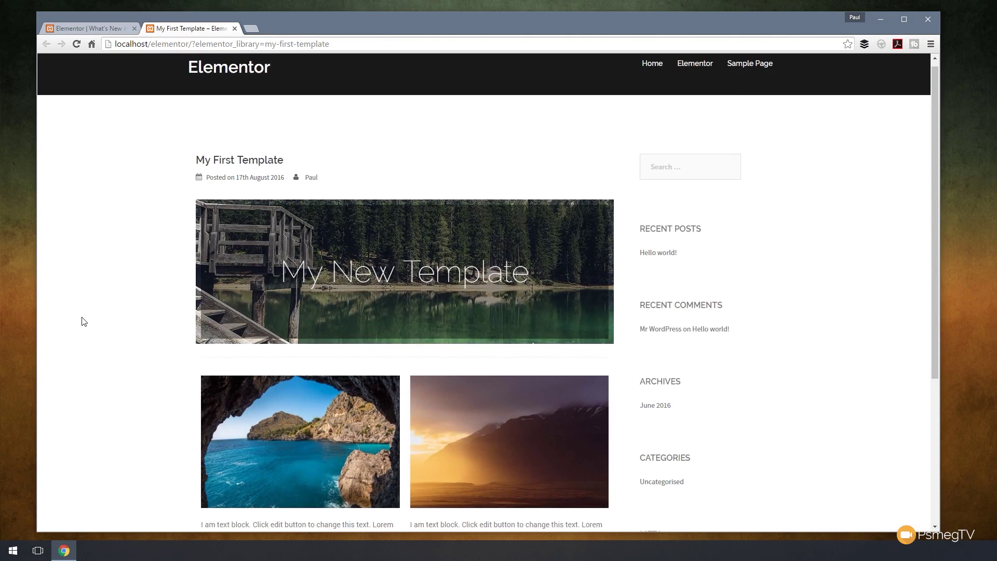
scroll(82, 321, down, 5)
scroll(82, 321, up, 5)
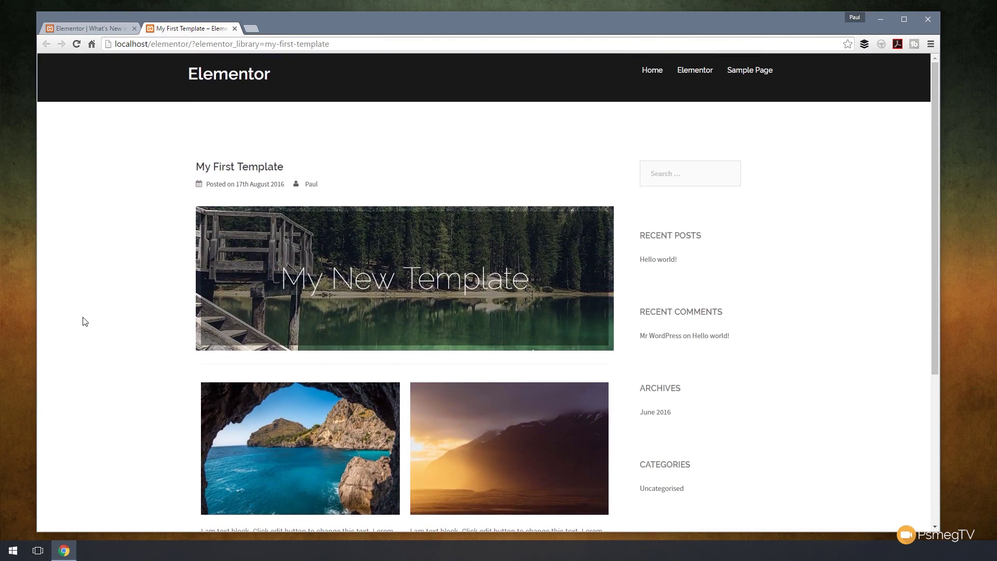
click(234, 29)
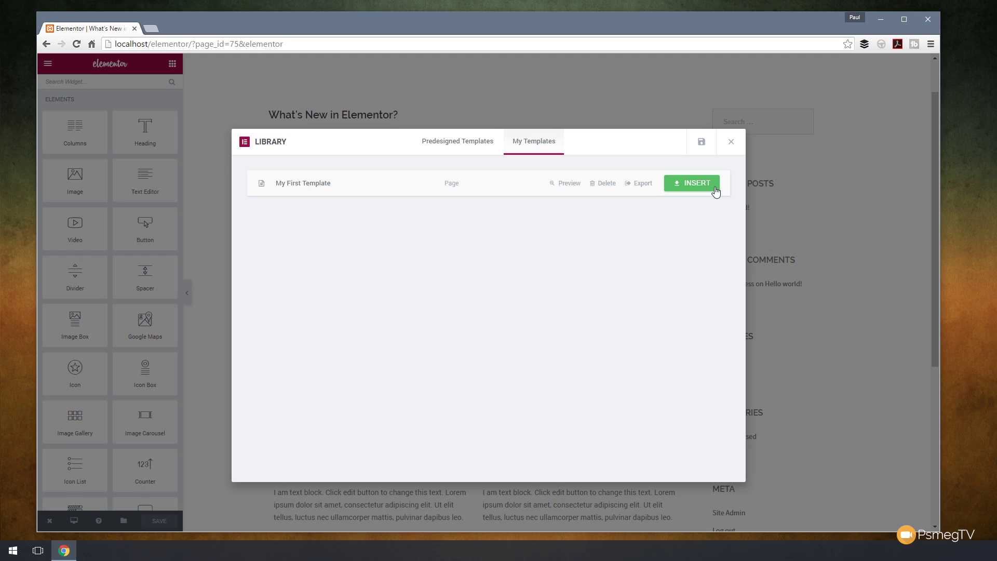
- Insert 'My First Template', restoring the My New Template banner and two photo columns
click(715, 192)
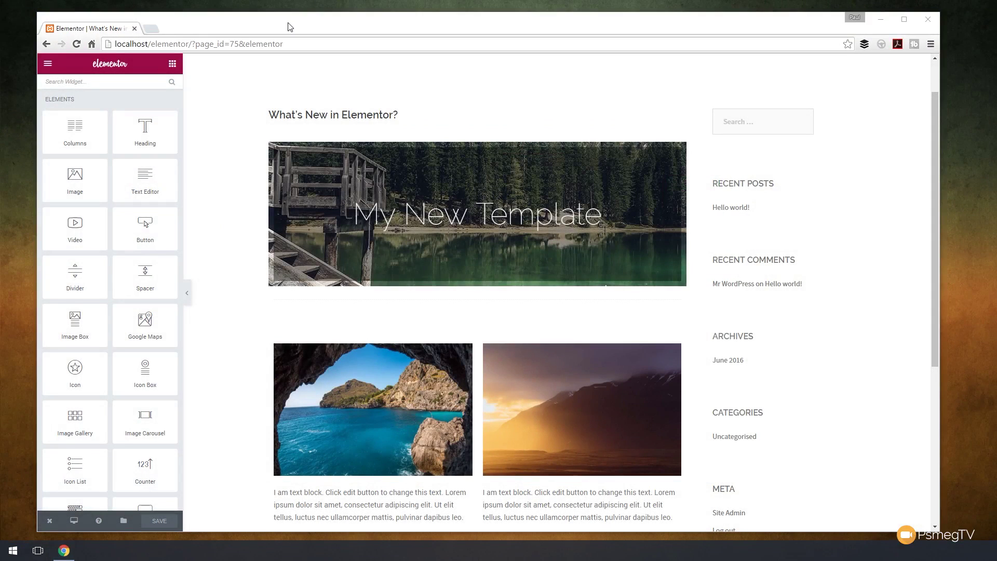
click(289, 26)
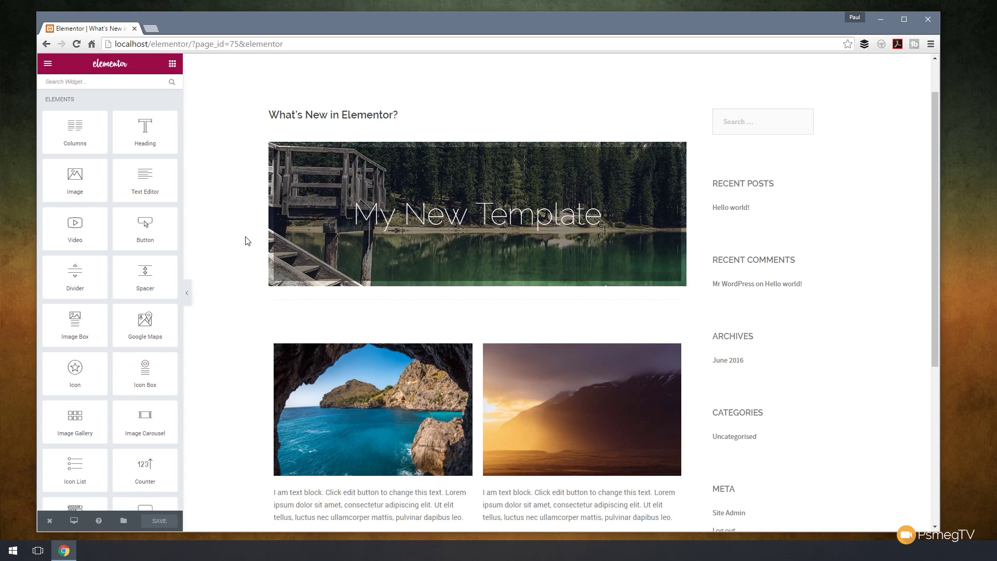
mouse_move(270, 197)
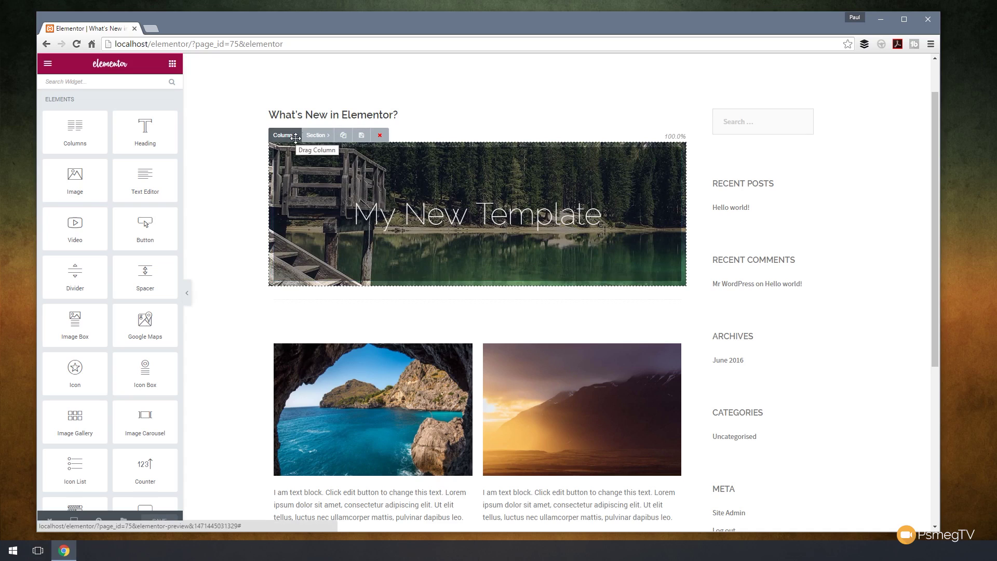
- Save the banner section from its toolbar as a section template called 'Custom Header'
click(356, 135)
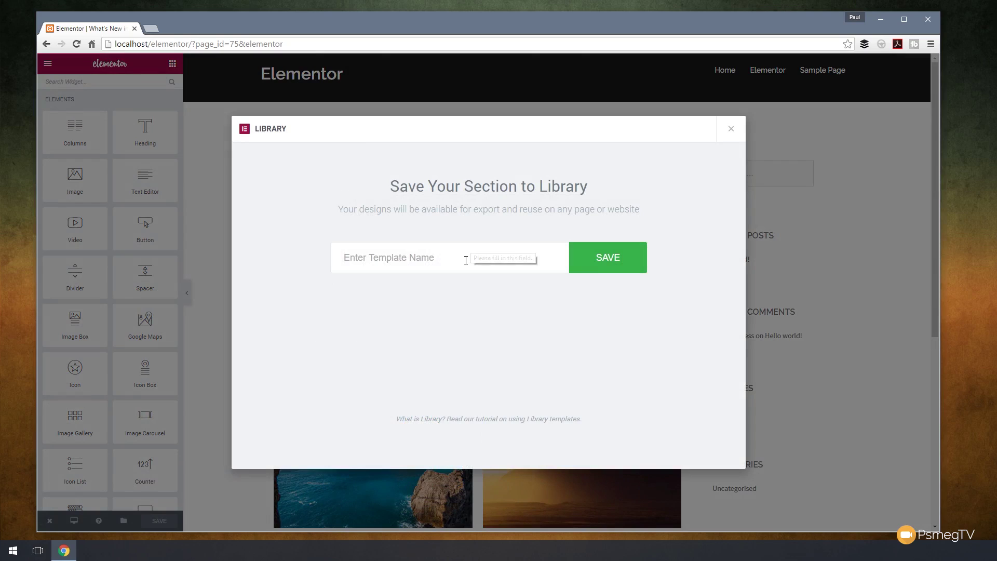
text(Custom)
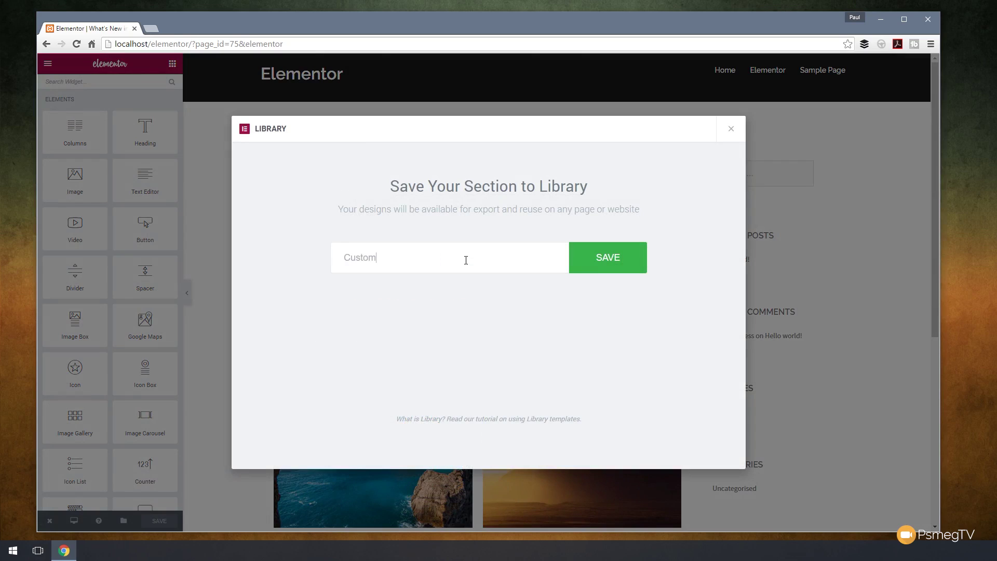
text( Header)
click(606, 267)
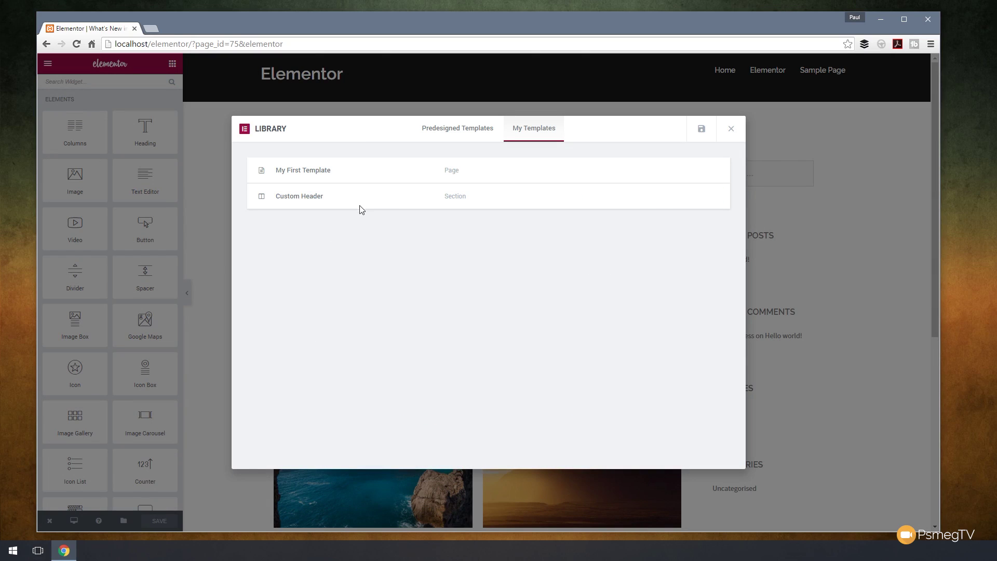
- Close the Library, go back to Add New Page, and title the page 'Section Sample'
mouse_move(326, 201)
click(731, 130)
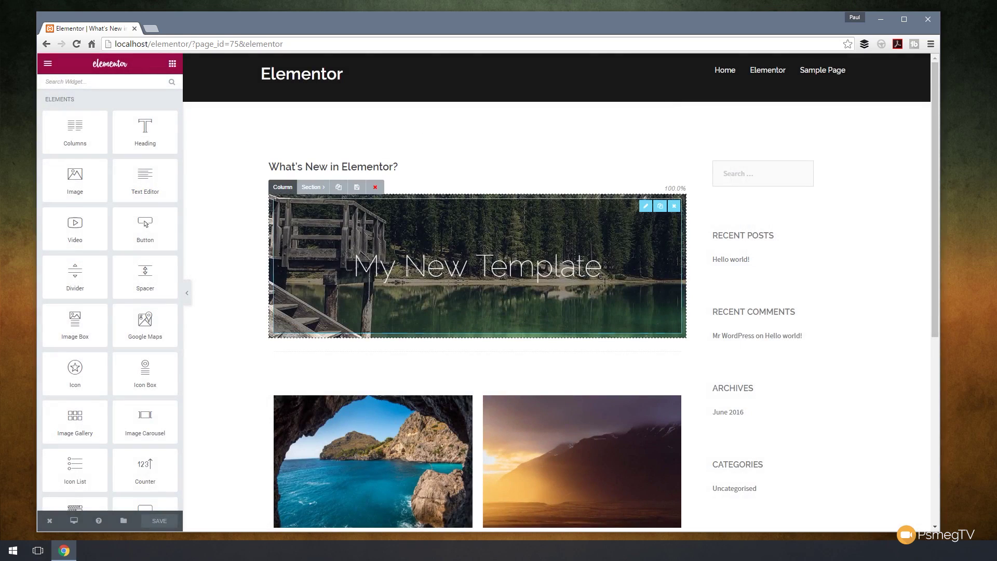
click(47, 45)
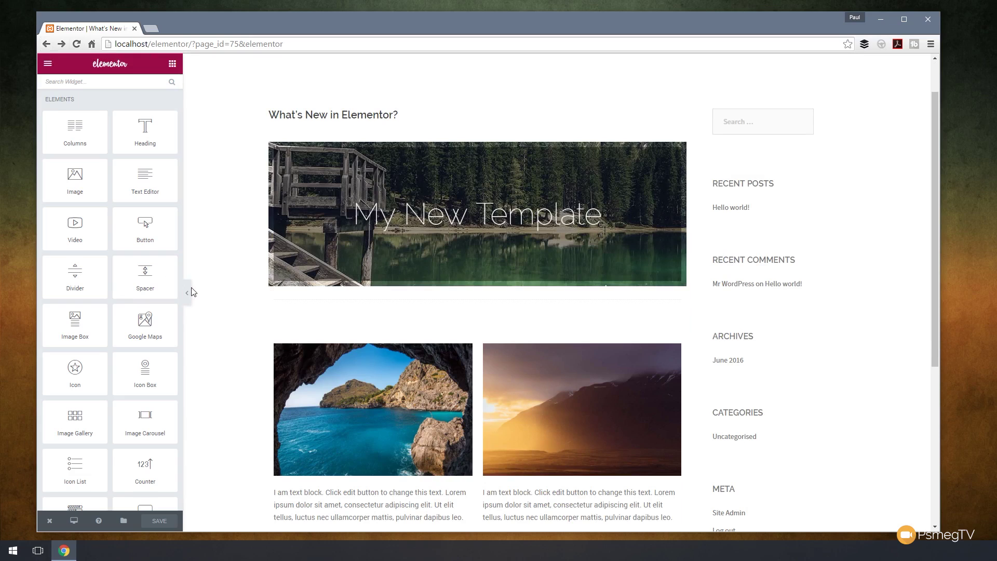
click(48, 46)
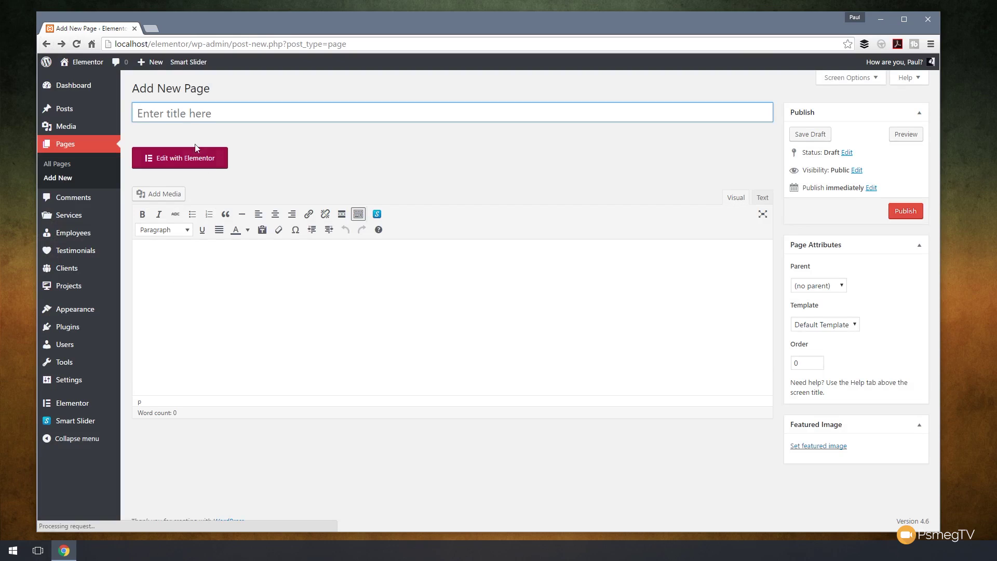
click(185, 105)
text(S)
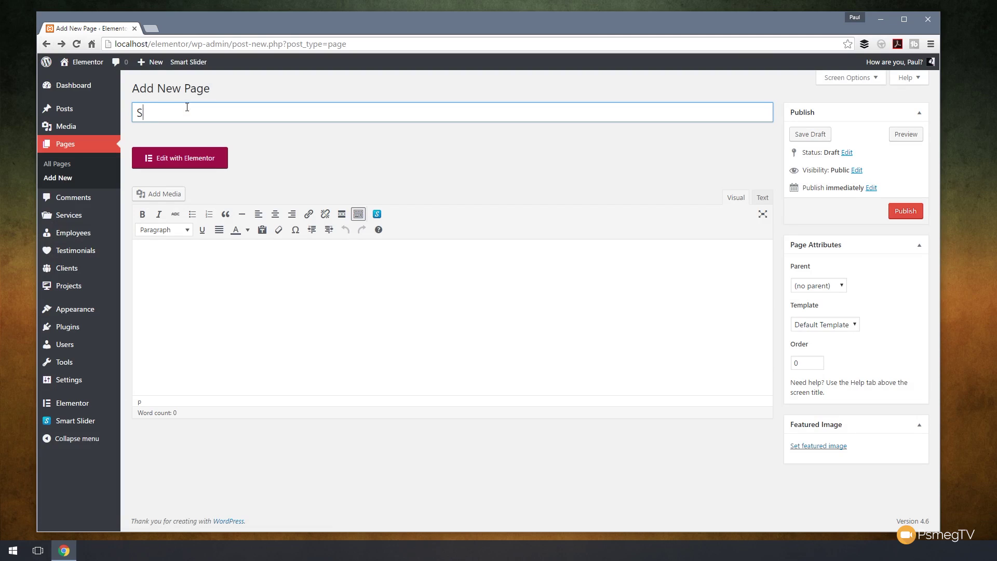
text(ection Sample)
- Edit the Section Sample page in Elementor and show My Templates: Custom Header and My First Template
click(185, 158)
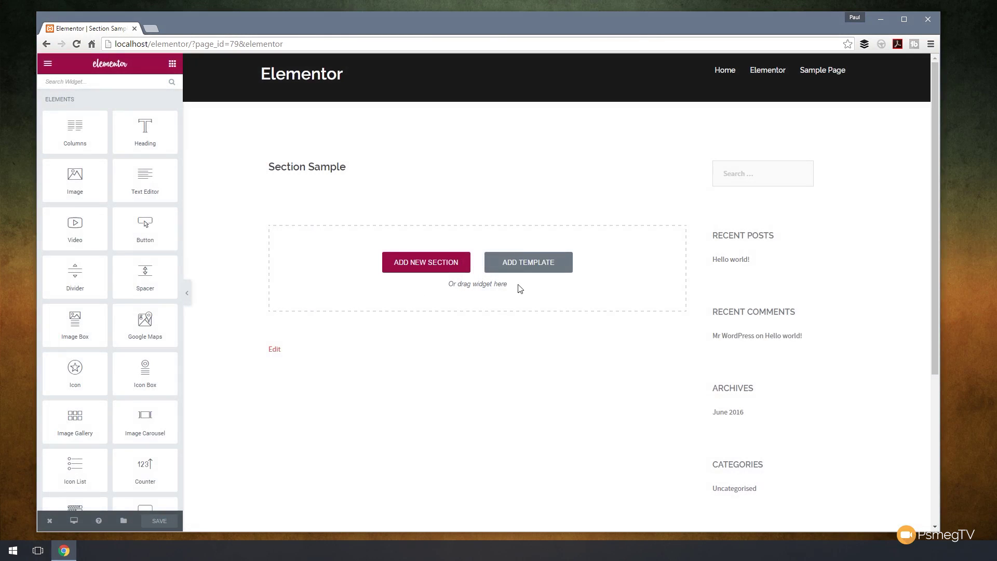
click(521, 260)
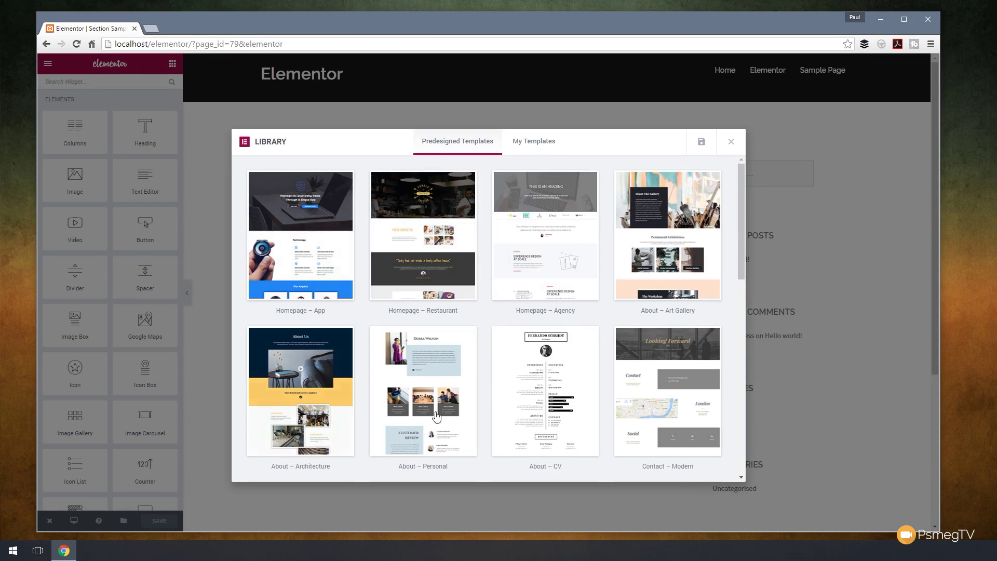
click(536, 146)
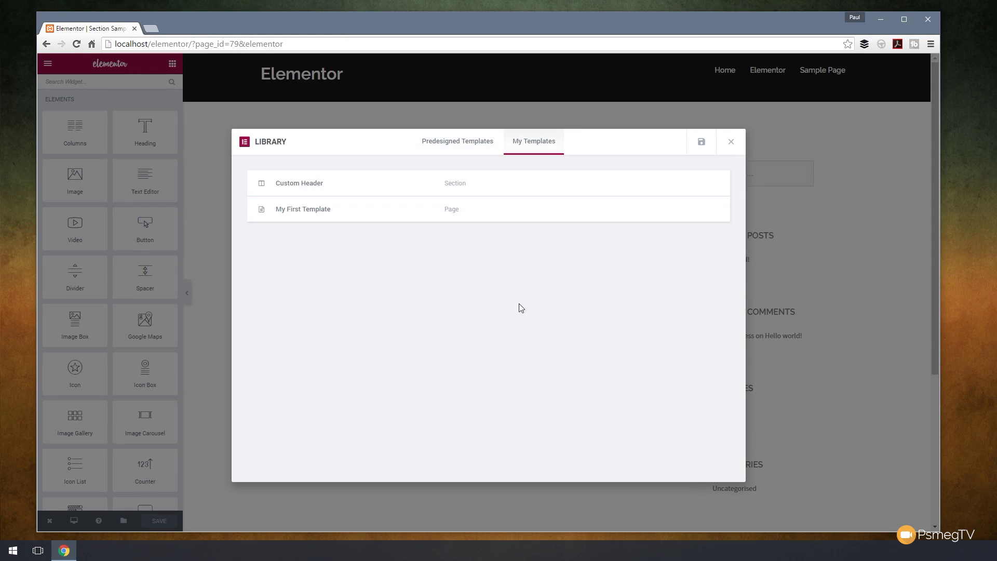
mouse_move(429, 219)
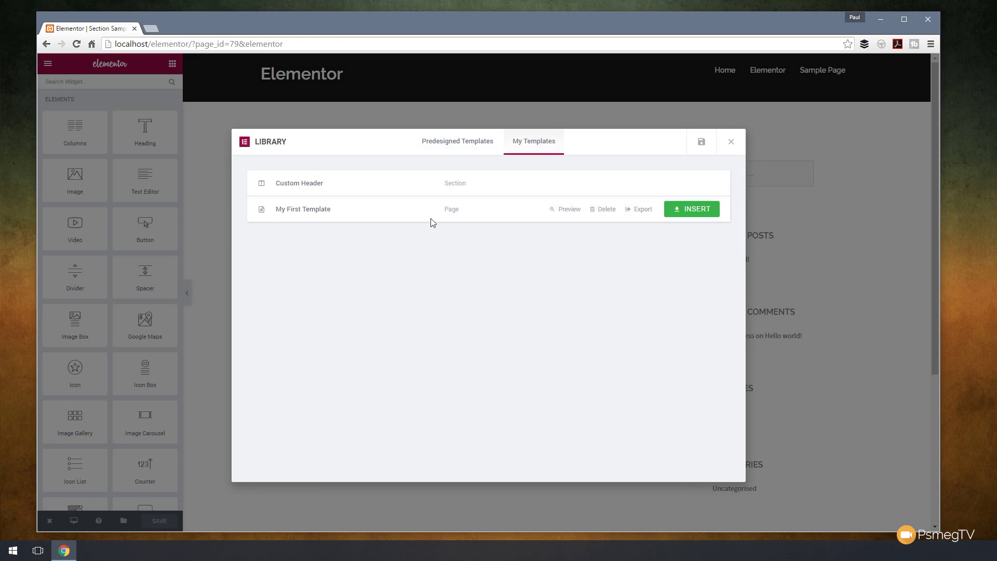
mouse_move(431, 189)
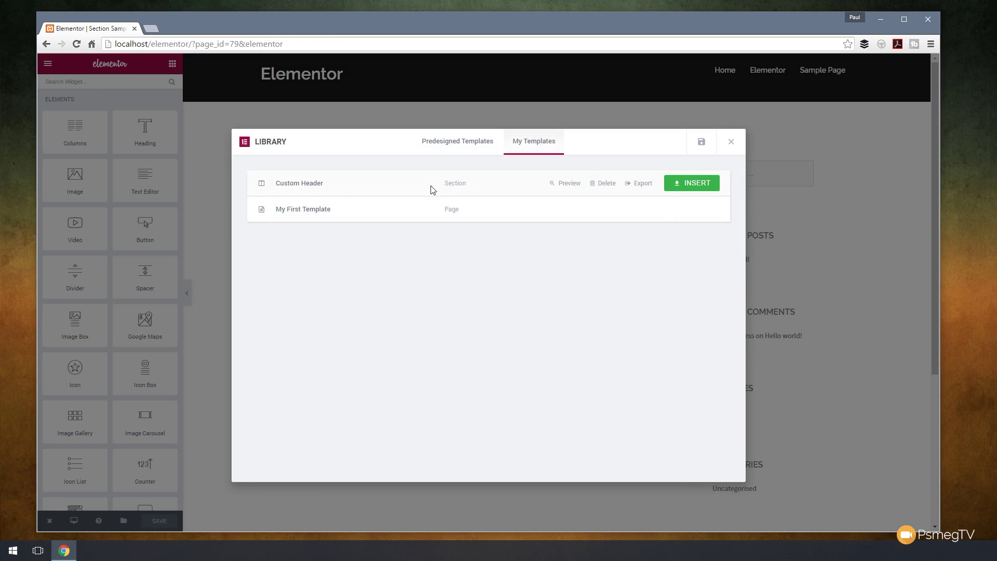
- Insert the Custom Header template, adding the 'My New Template' banner section to the page
click(701, 185)
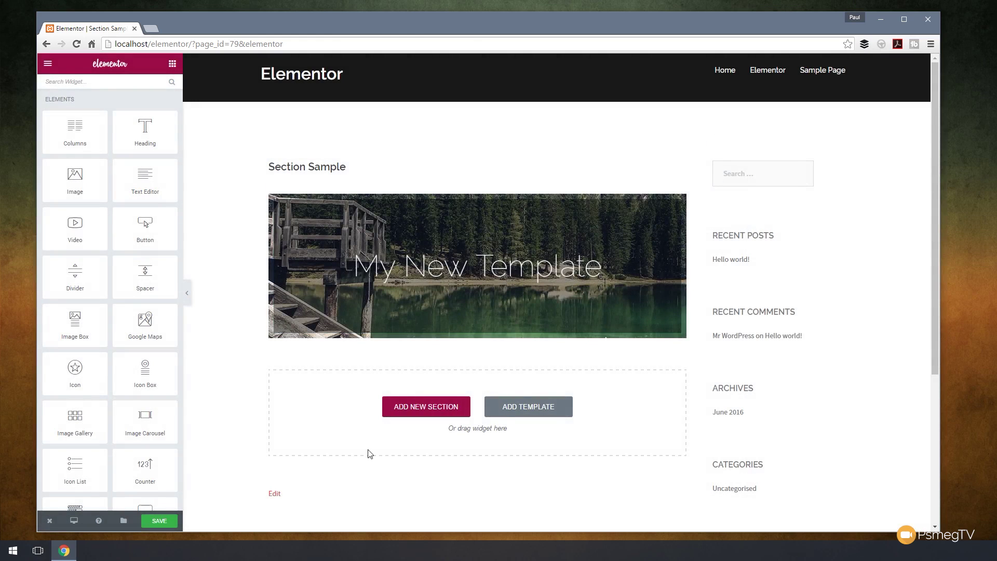